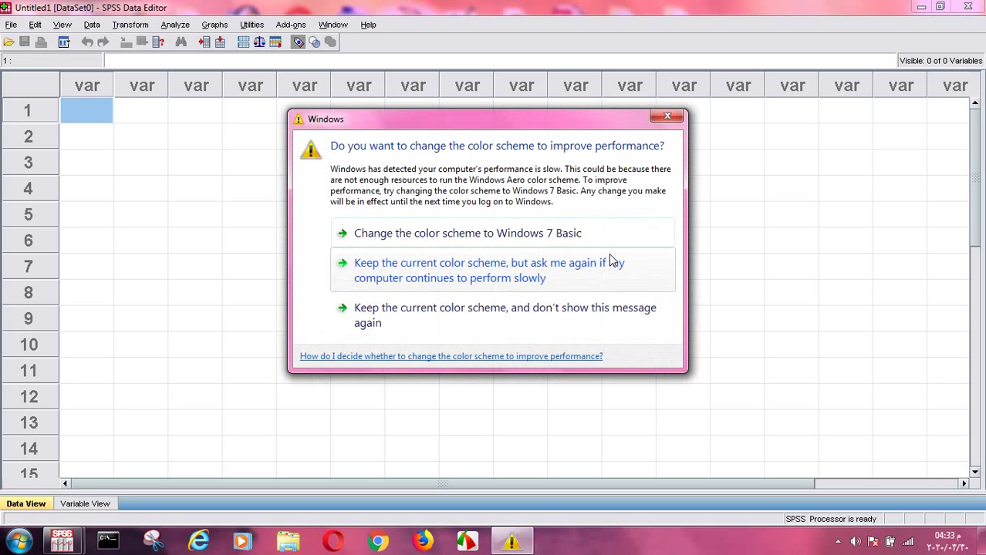
Step: Keep the current Windows color scheme without showing the message again, and switch the data editor to the variable definitions
{"action": "left_click", "coordinate": [497, 322]}
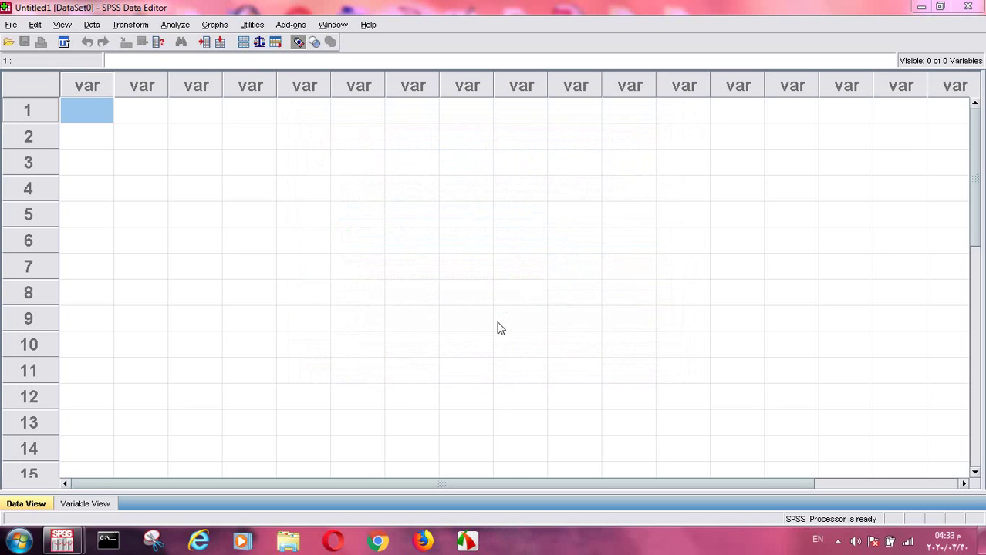
{"action": "left_click", "coordinate": [99, 119]}
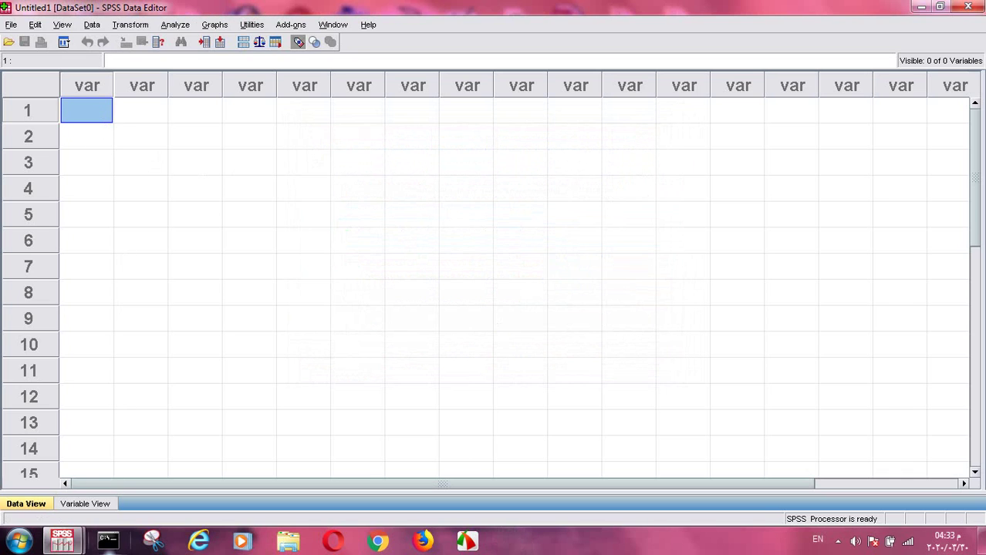
{"action": "left_click", "coordinate": [95, 503]}
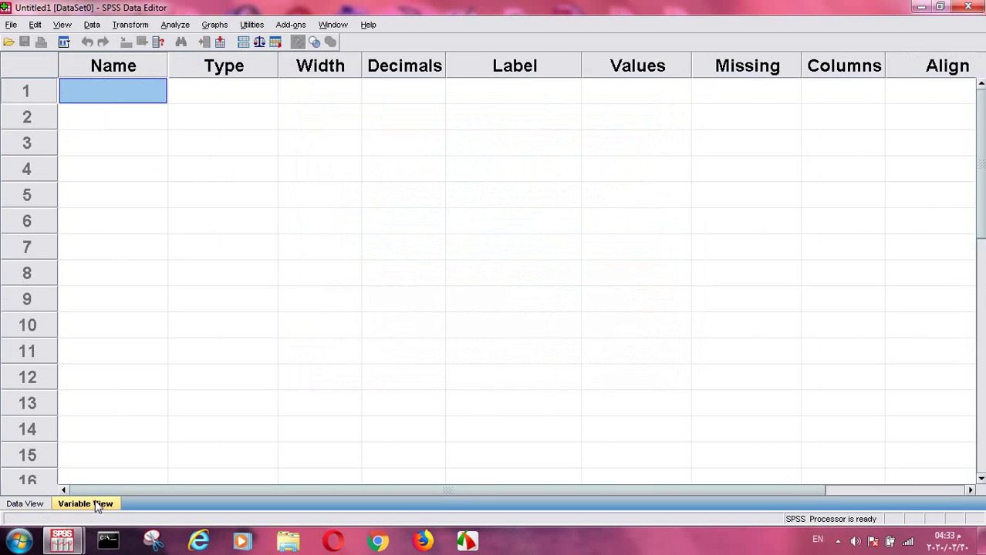
Step: Switch the input language to Arabic and try to name the first variable الراتب
{"action": "left_click", "coordinate": [153, 89]}
{"action": "key", "text": "alt+shift"}
{"action": "type", "text": "الر"}
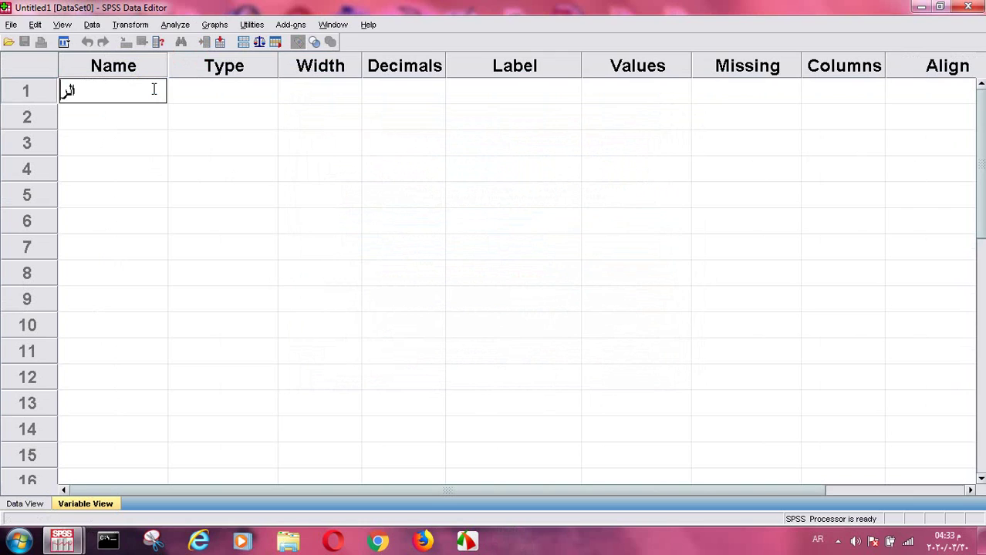
{"action": "type", "text": "اتب"}
{"action": "left_click", "coordinate": [213, 103]}
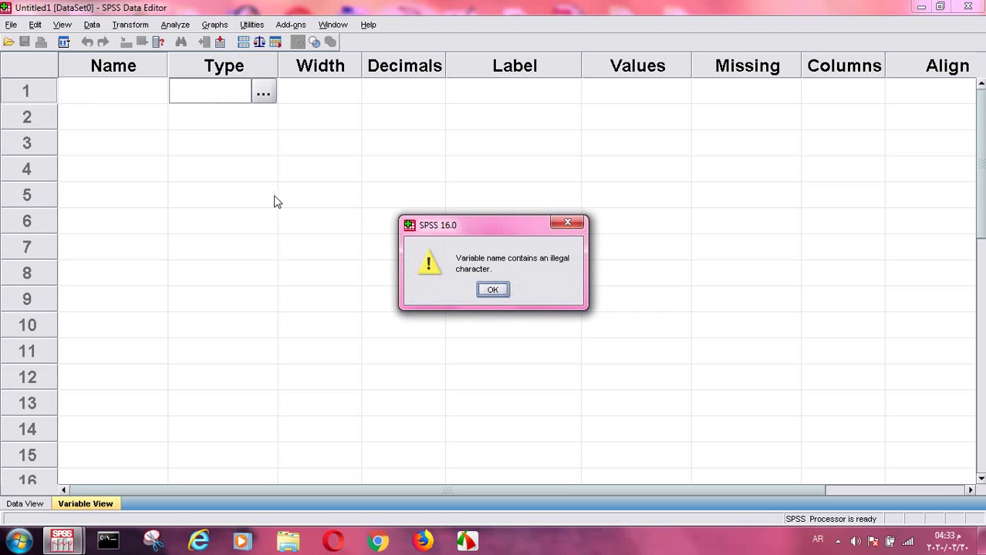
{"action": "left_click", "coordinate": [493, 290]}
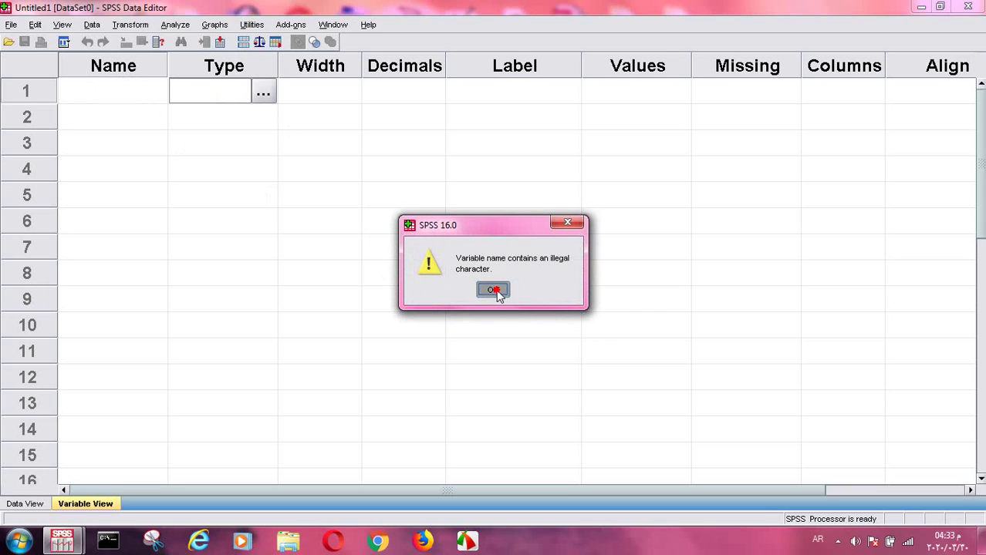
Step: Name the first variable الراتب, keeping its default numeric type
{"action": "left_click", "coordinate": [120, 106]}
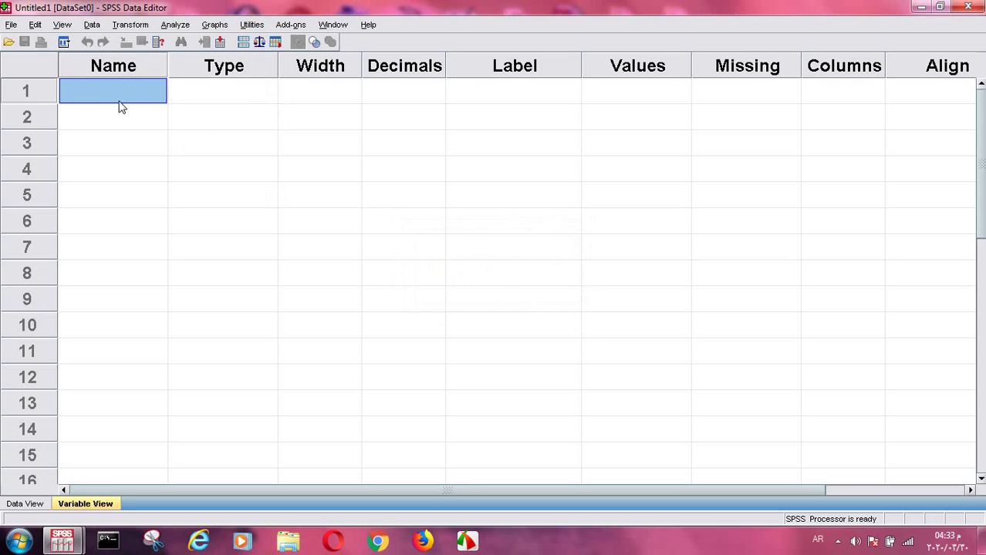
{"action": "type", "text": "الرات"}
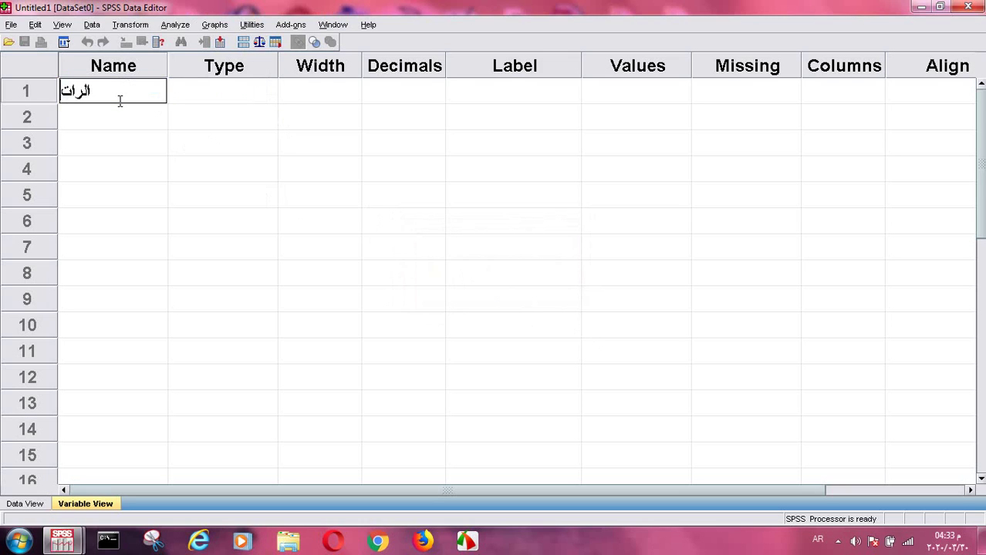
{"action": "type", "text": "ب"}
{"action": "left_click", "coordinate": [201, 91]}
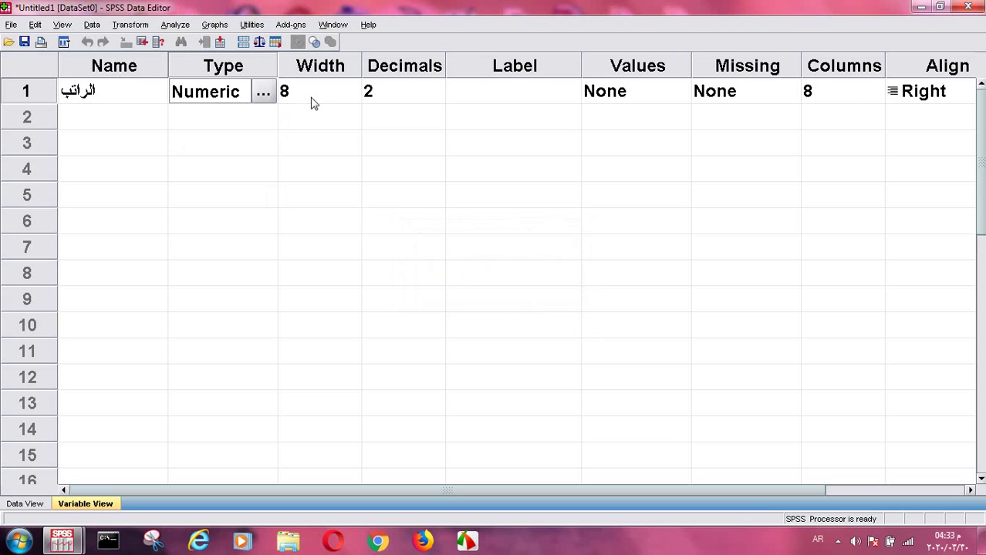
Step: Set the label of the variable الراتب to "الراتب الشهري"
{"action": "left_click", "coordinate": [492, 94]}
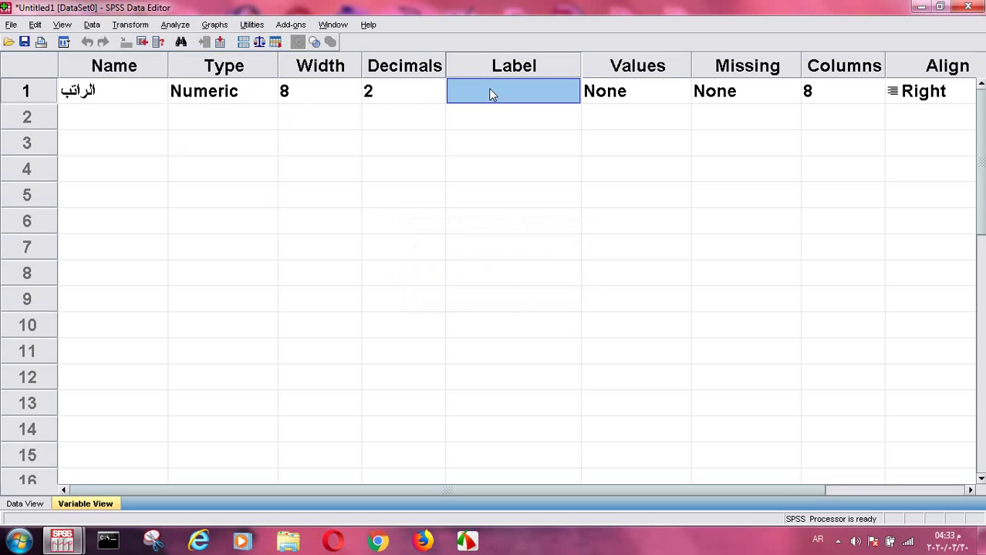
{"action": "type", "text": "راتب"}
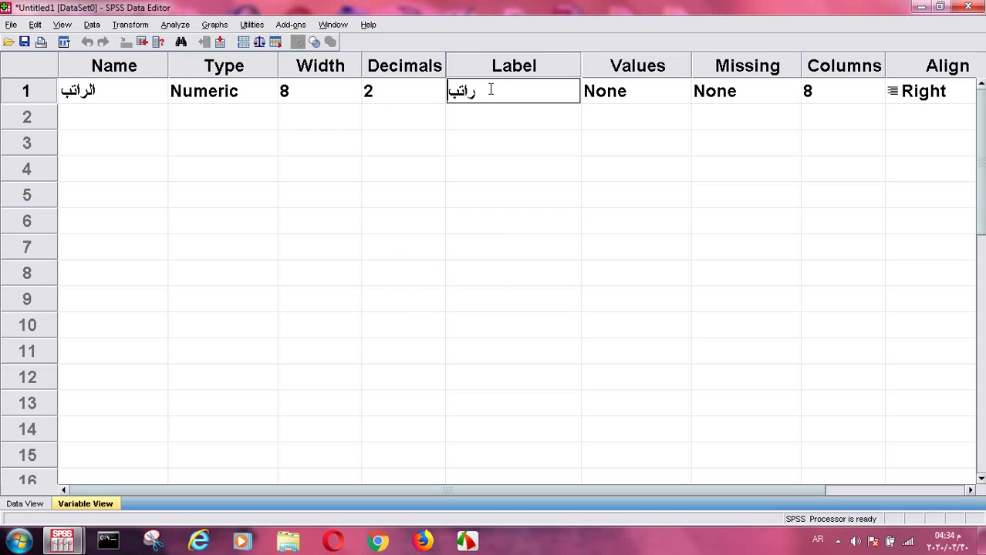
{"action": "key", "text": "BackSpace"}
{"action": "key", "text": "BackSpace"}
{"action": "key", "text": "BackSpace"}
{"action": "key", "text": "BackSpace"}
{"action": "type", "text": "الراتب الشهري"}
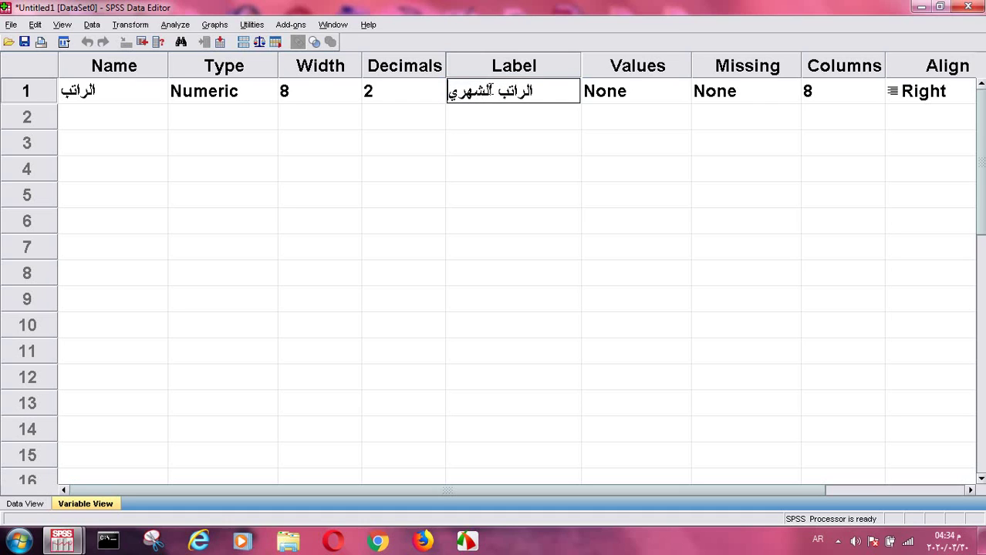
Step: Set the alignment of the variable الراتب to Center
{"action": "left_click", "coordinate": [903, 94]}
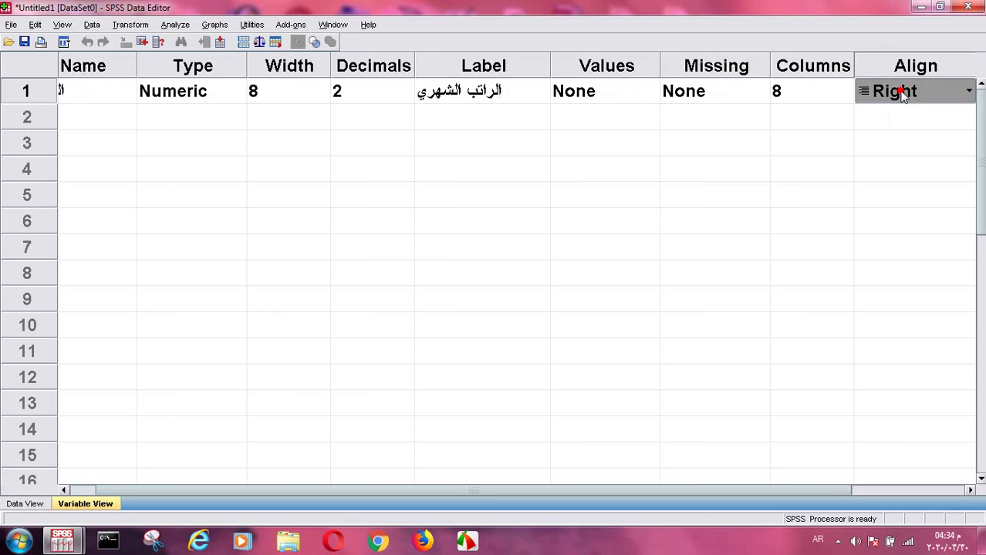
{"action": "left_click", "coordinate": [968, 92]}
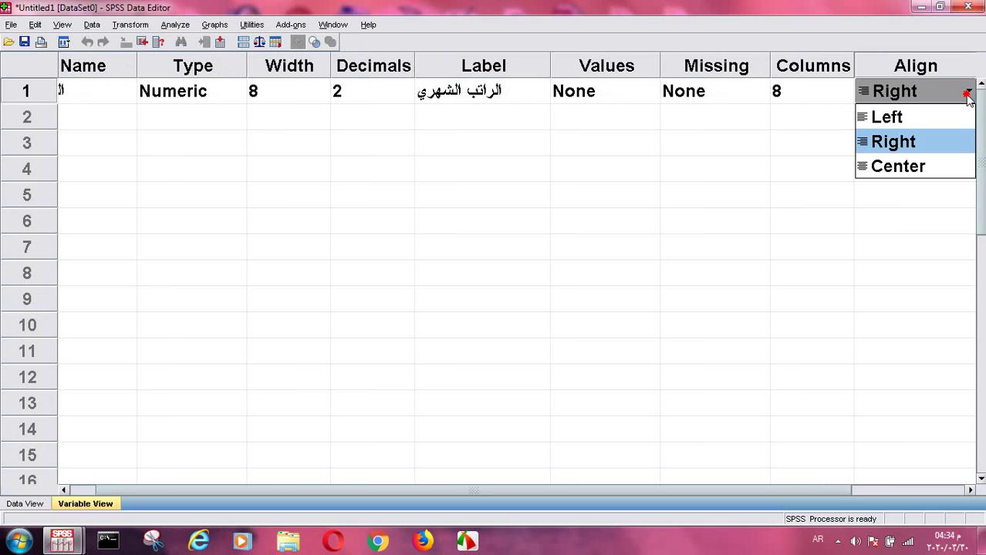
{"action": "left_click", "coordinate": [950, 166]}
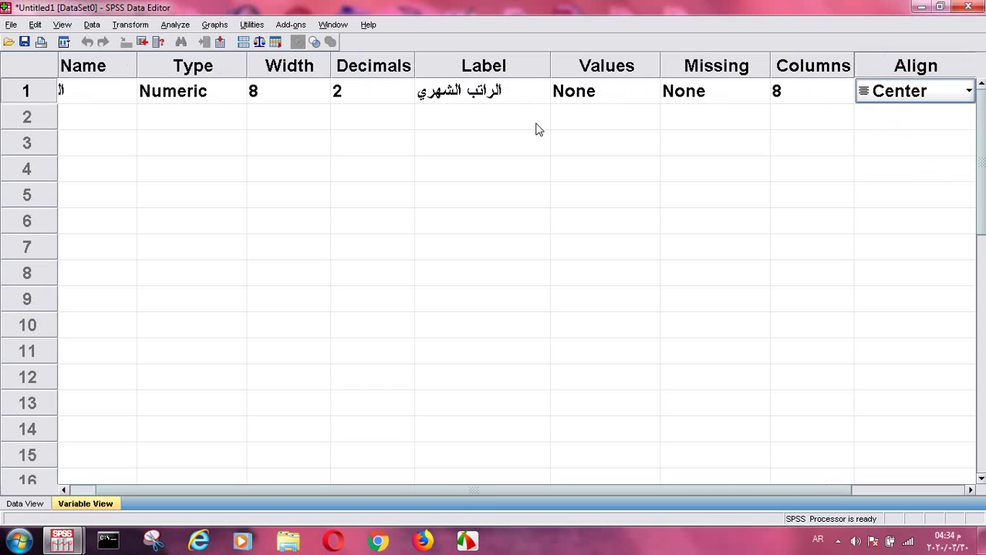
Step: Enter the values 1800, 250, 245, 567 and 564 for الراتب in cases 1 to 5 of the data sheet
{"action": "left_click", "coordinate": [29, 506]}
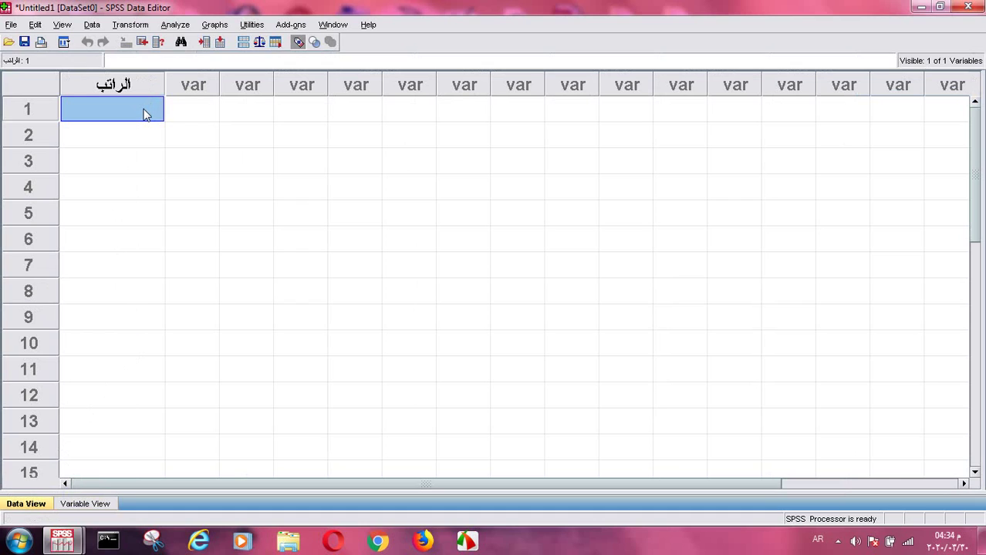
{"action": "type", "text": "1"}
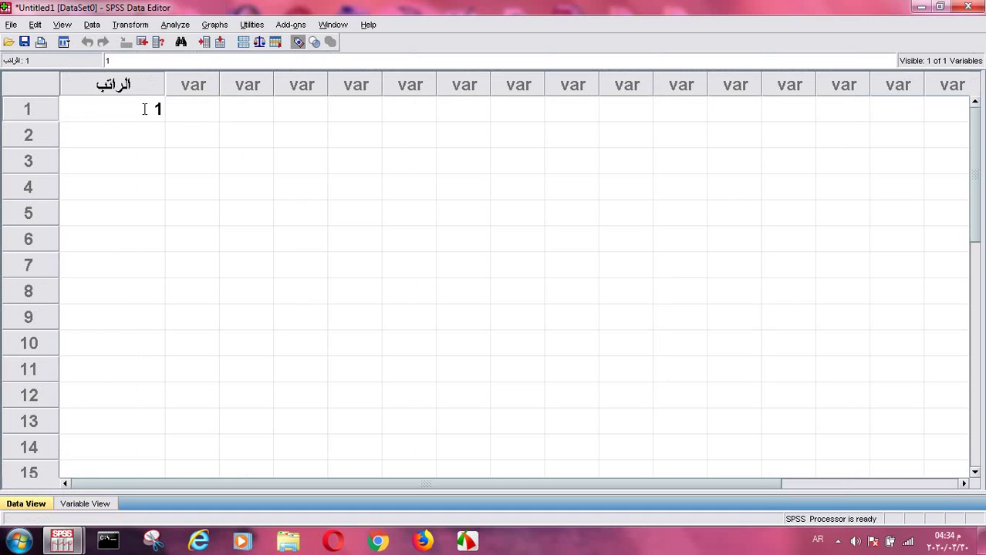
{"action": "type", "text": "800"}
{"action": "left_click", "coordinate": [134, 141]}
{"action": "type", "text": "2"}
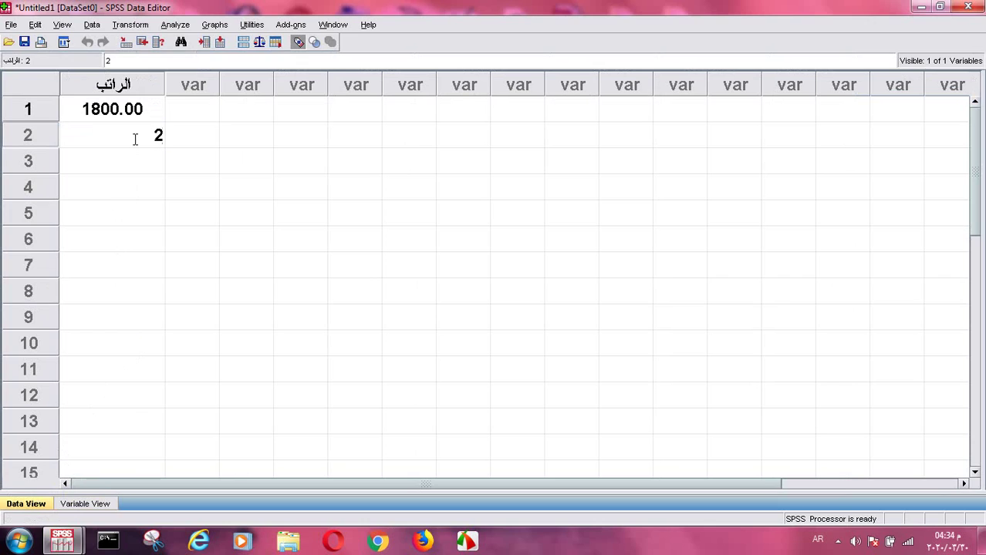
{"action": "type", "text": "50"}
{"action": "left_click", "coordinate": [135, 164]}
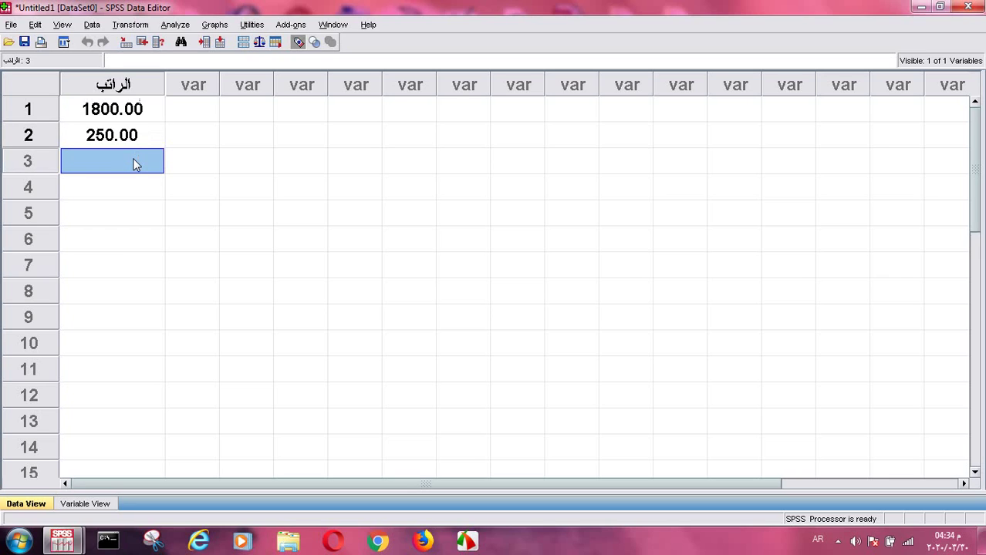
{"action": "type", "text": "245"}
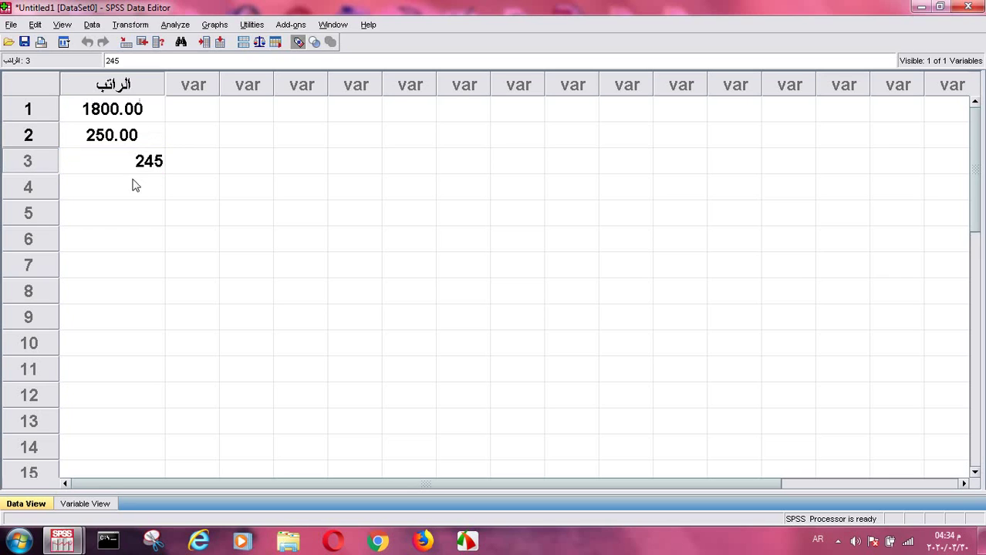
{"action": "left_click", "coordinate": [133, 189]}
{"action": "type", "text": "5"}
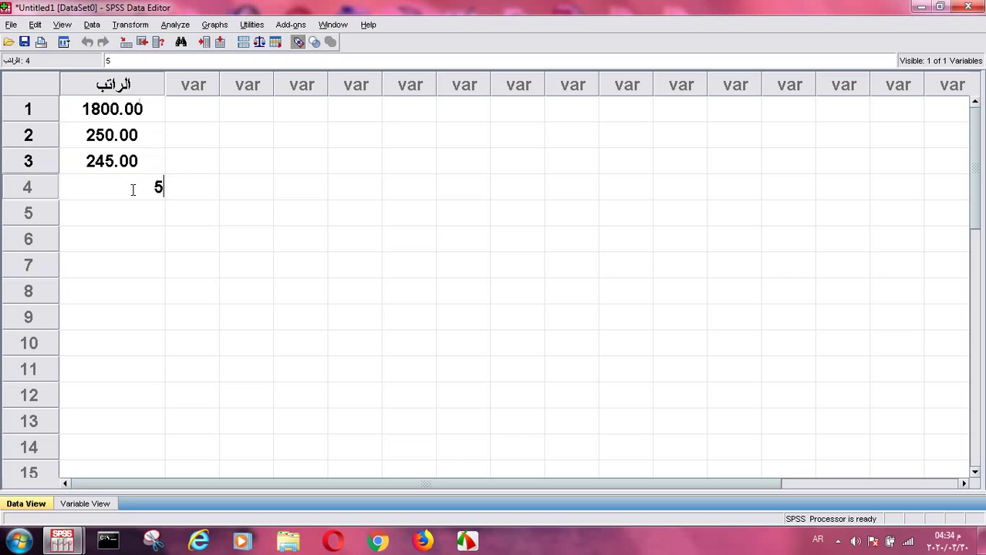
{"action": "type", "text": "67"}
{"action": "left_click", "coordinate": [116, 217]}
{"action": "type", "text": "564"}
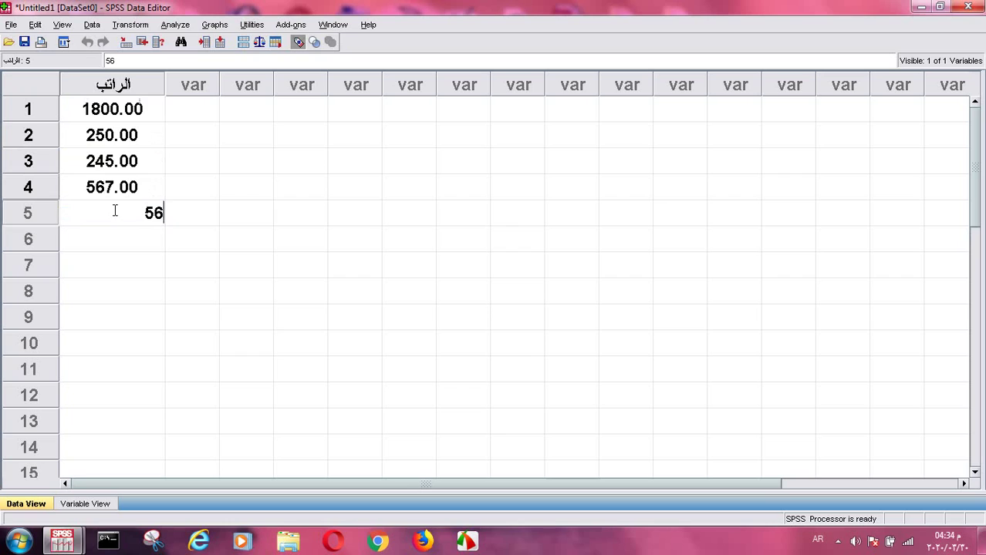
Step: Enter the values 674, 342, 123, 980 and 347 for الراتب in cases 6 to 10
{"action": "left_click", "coordinate": [106, 248]}
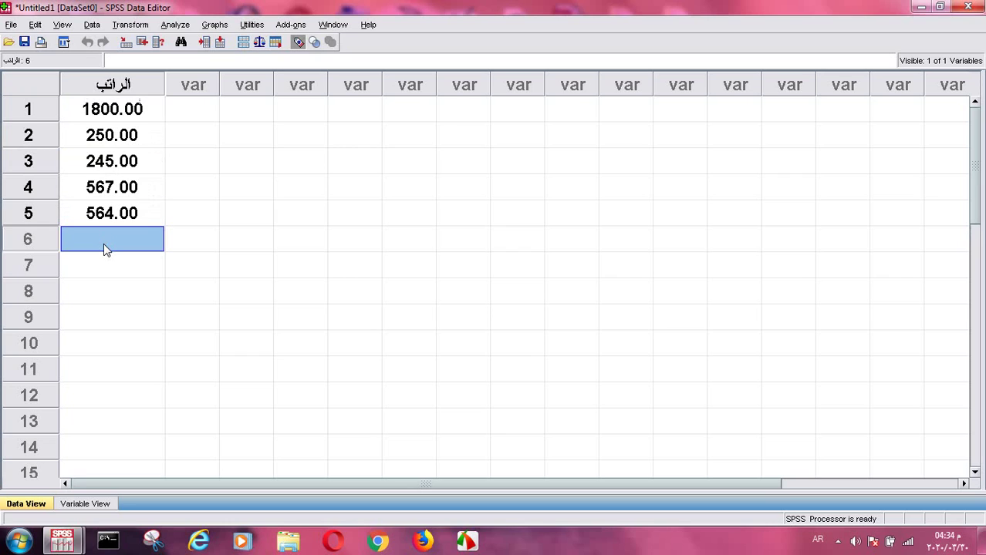
{"action": "type", "text": "674"}
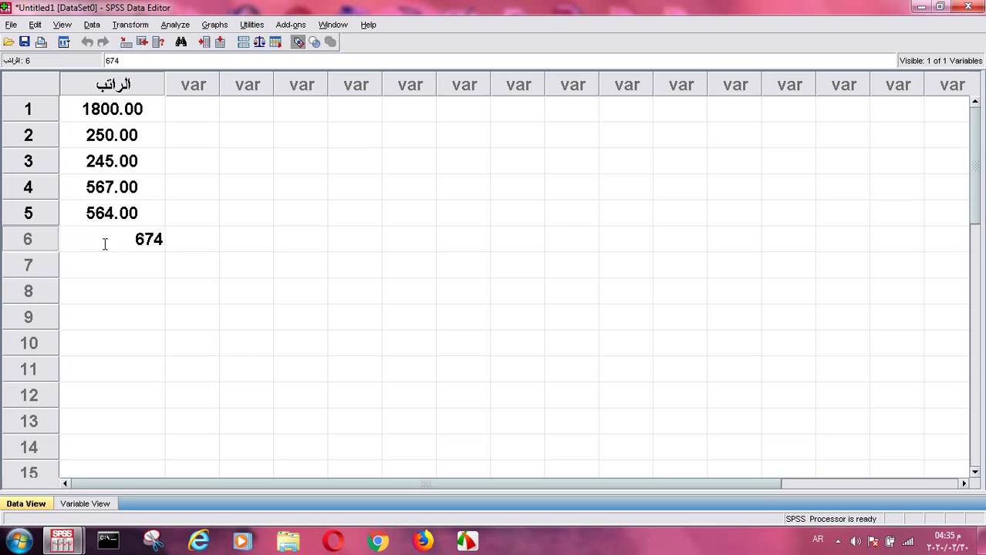
{"action": "left_click", "coordinate": [121, 265]}
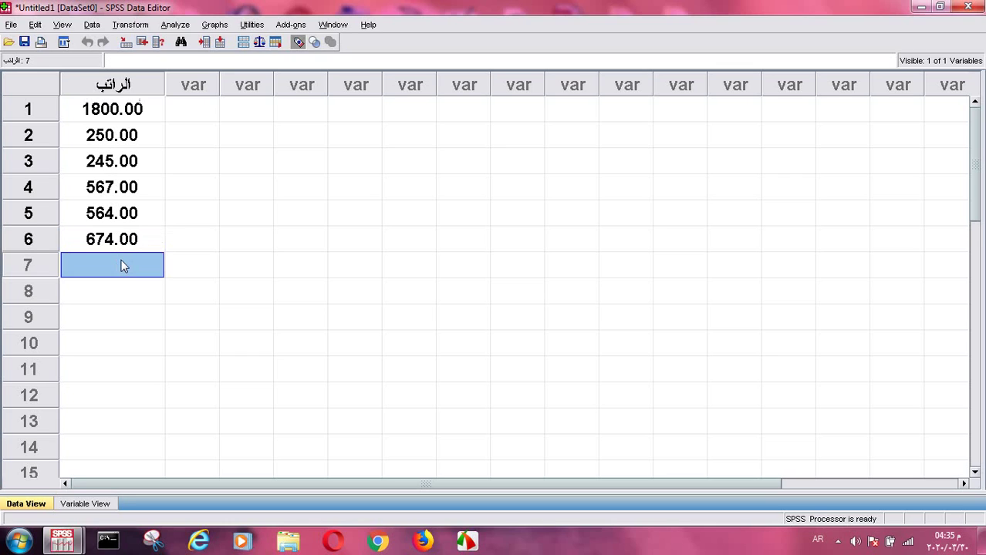
{"action": "type", "text": "342"}
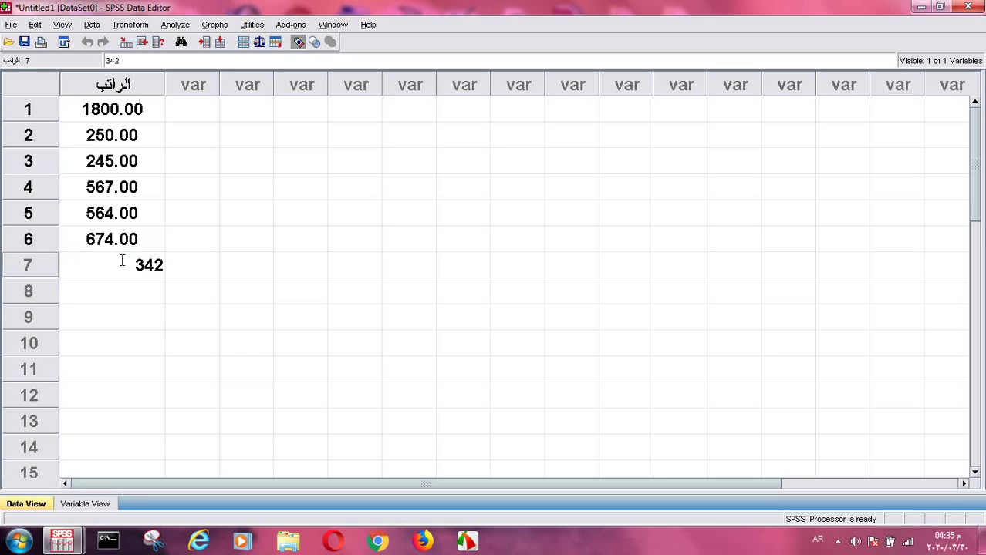
{"action": "left_click", "coordinate": [121, 299]}
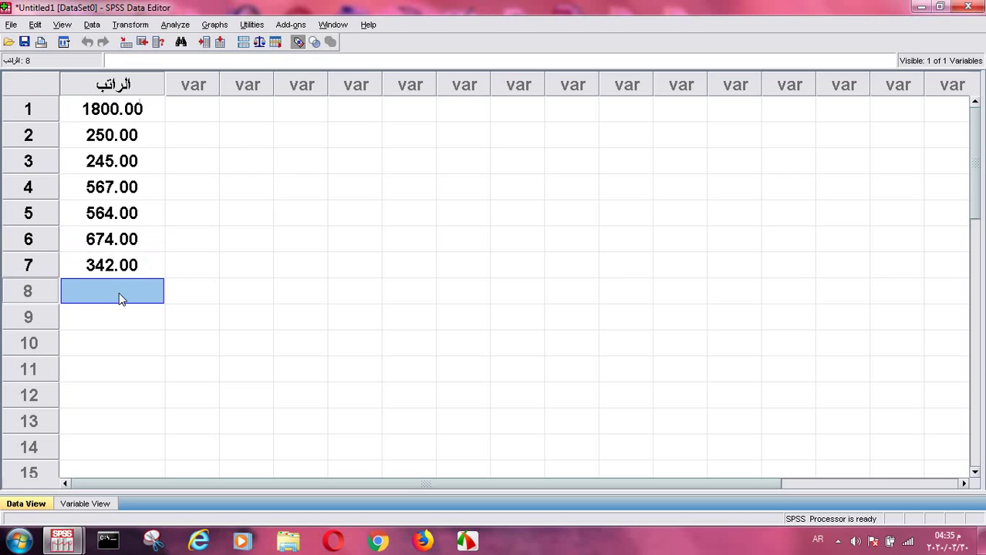
{"action": "type", "text": "123"}
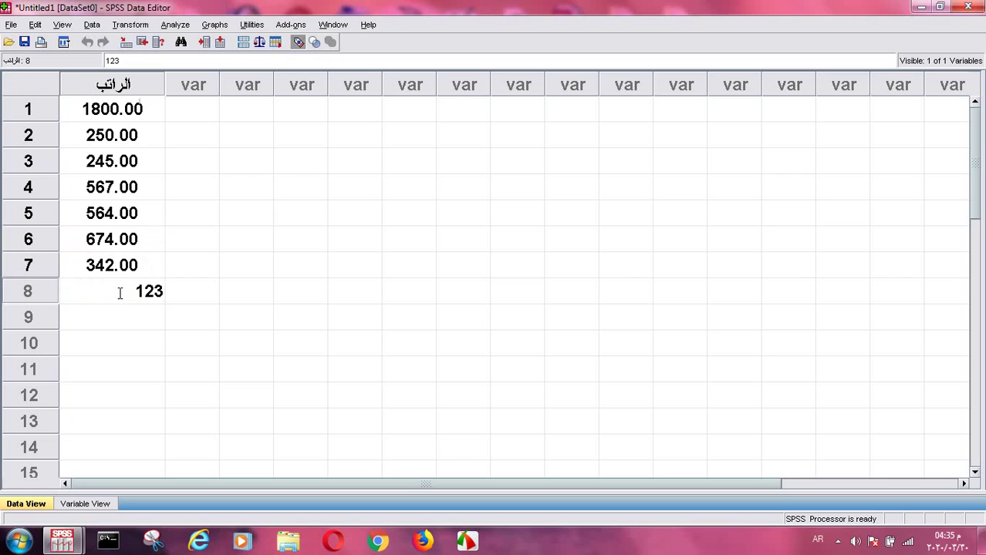
{"action": "left_click", "coordinate": [116, 318]}
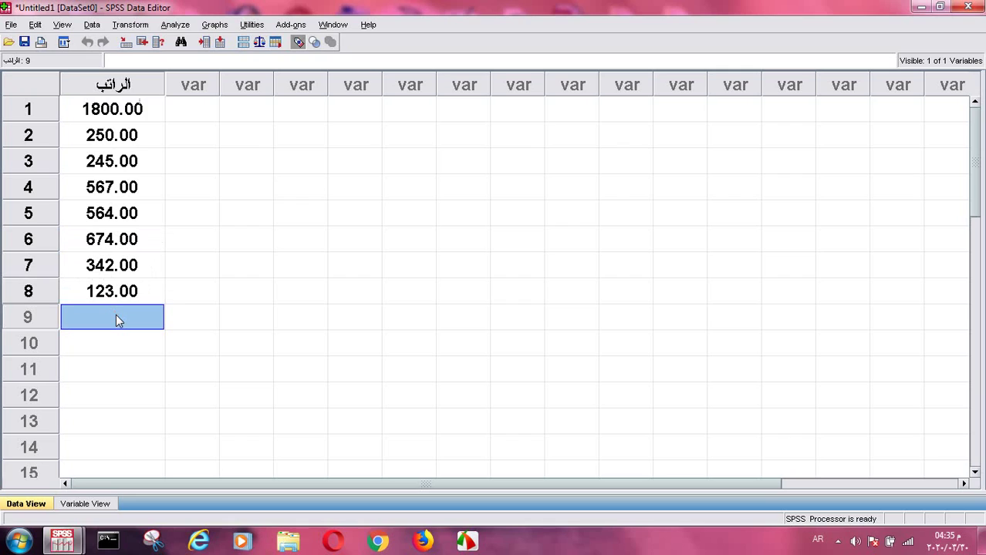
{"action": "type", "text": "980"}
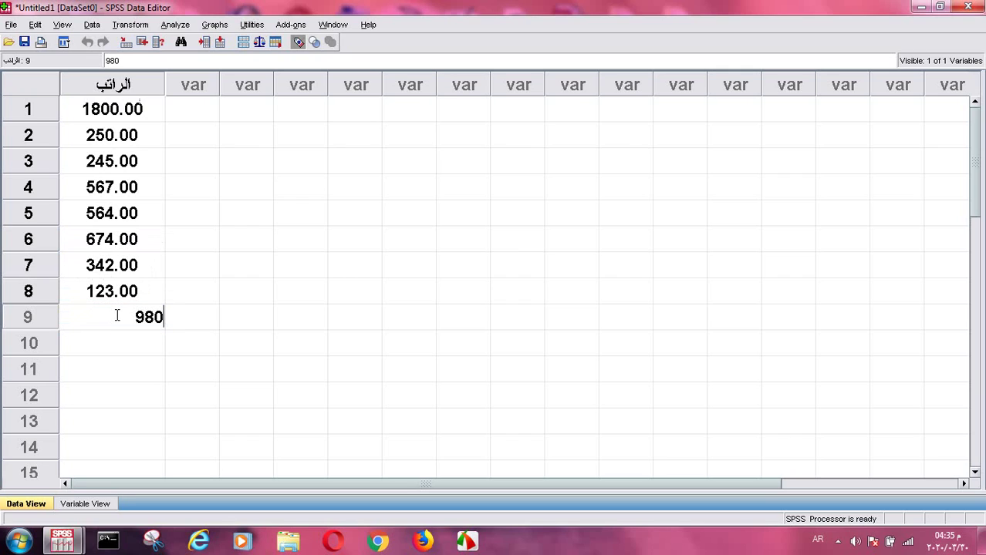
{"action": "left_click", "coordinate": [120, 339]}
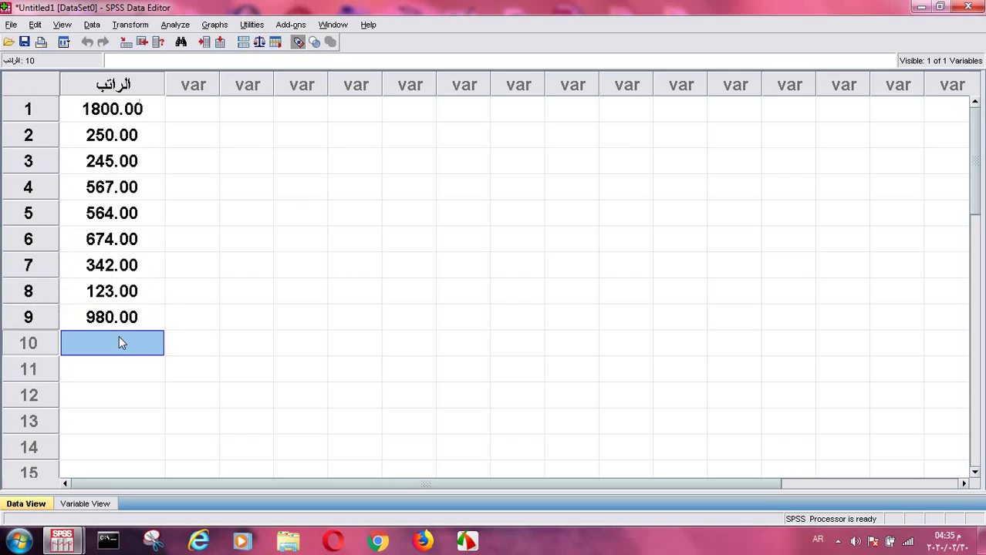
{"action": "type", "text": "34"}
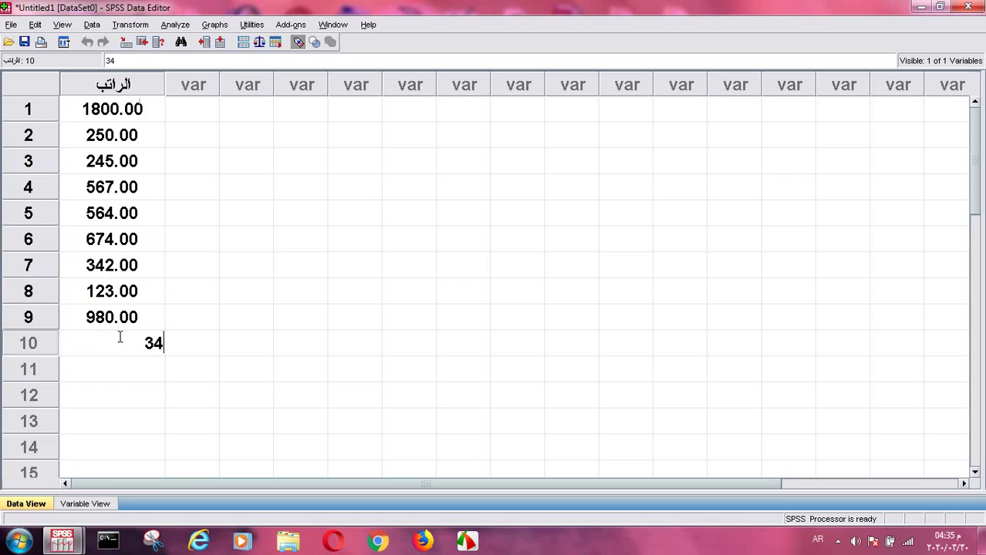
{"action": "type", "text": "7"}
{"action": "left_click", "coordinate": [109, 378]}
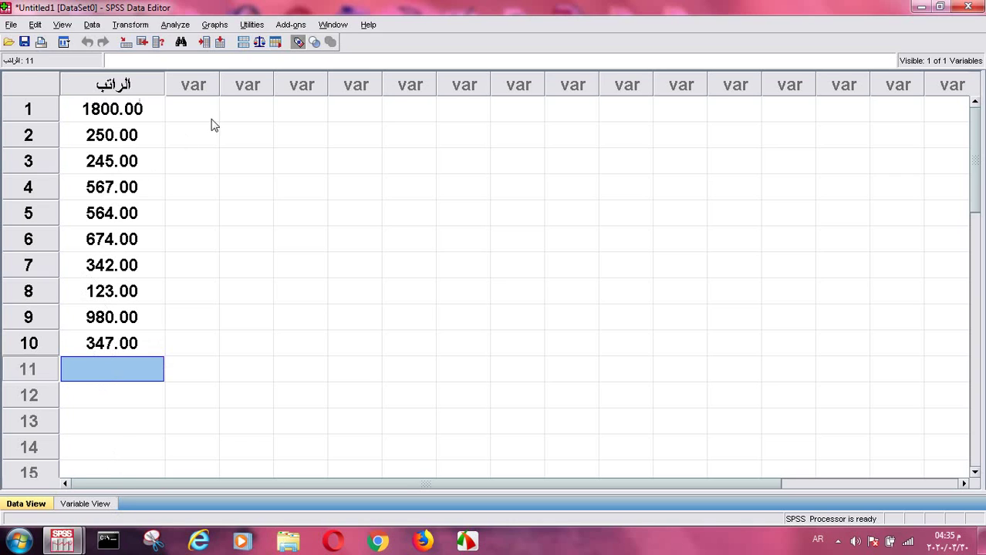
Step: Start a Descriptives analysis and add the variable الراتب الشهري to the variables to analyse
{"action": "left_click", "coordinate": [176, 25]}
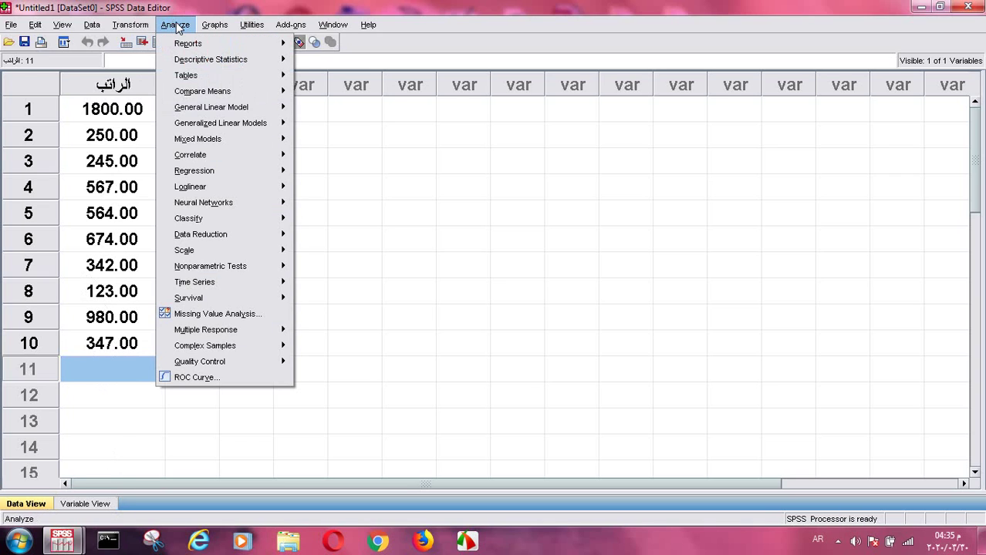
{"action": "mouse_move", "coordinate": [186, 62]}
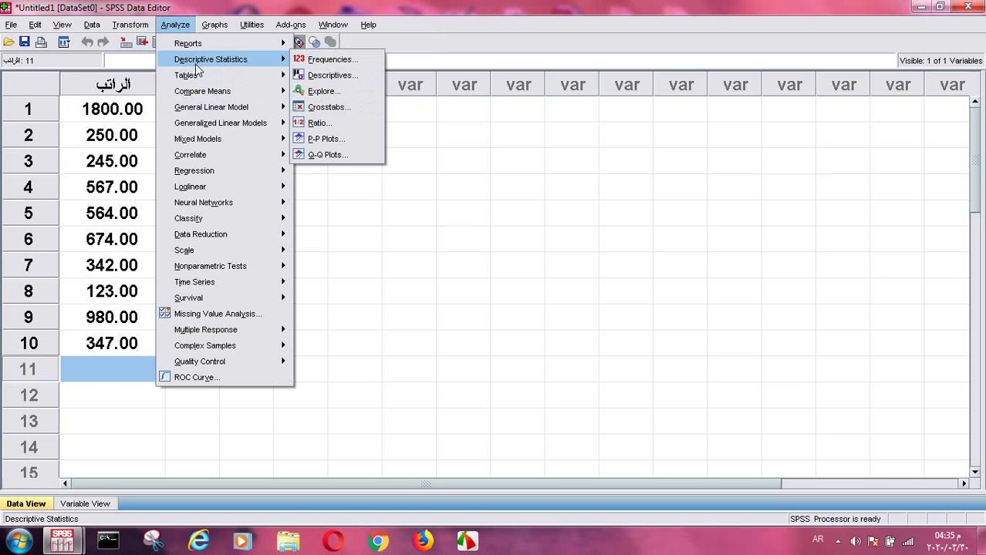
{"action": "left_click", "coordinate": [303, 77]}
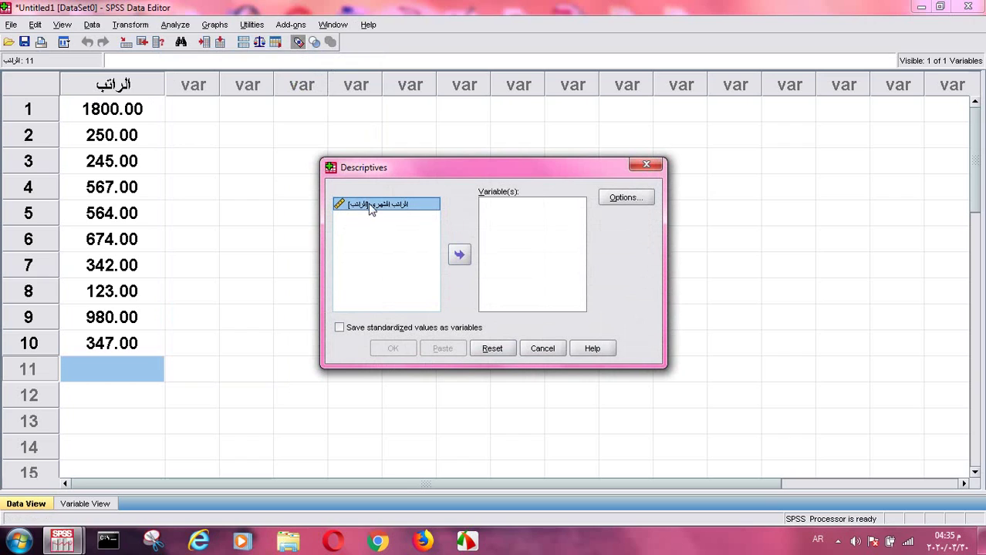
{"action": "left_click", "coordinate": [459, 256]}
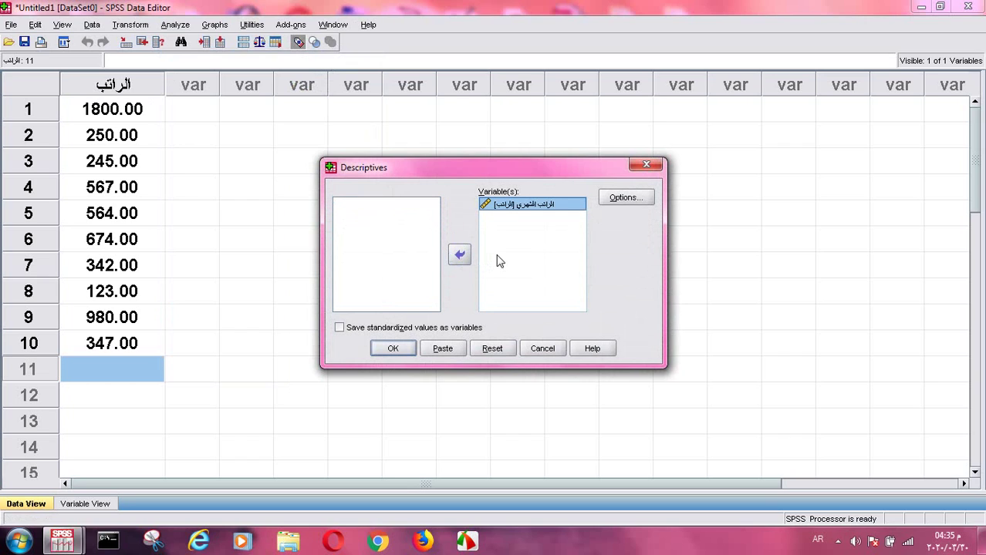
Step: Limit the Descriptives statistics to Mean by excluding Minimum, Maximum and Std. deviation, and run the analysis
{"action": "left_click", "coordinate": [628, 197]}
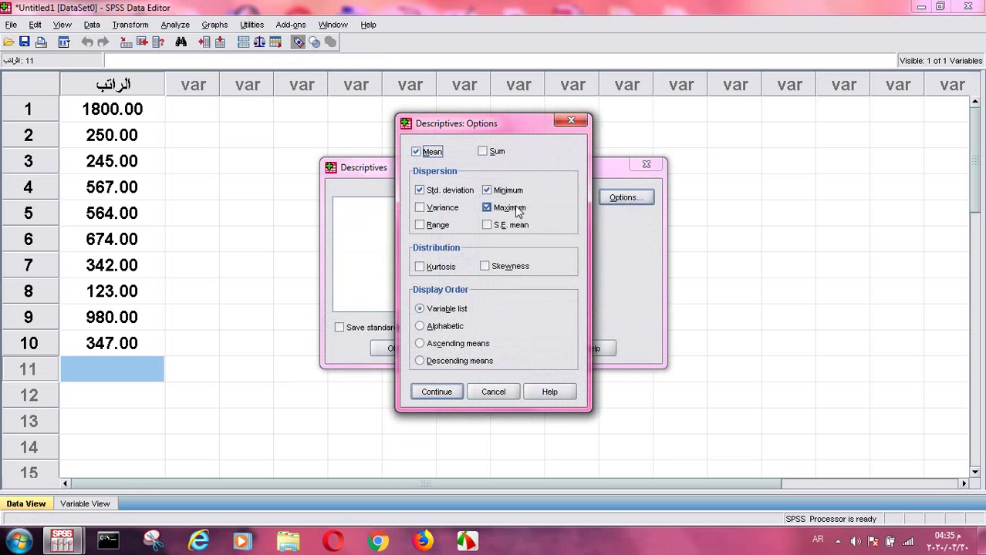
{"action": "left_click", "coordinate": [488, 191]}
{"action": "left_click", "coordinate": [487, 209]}
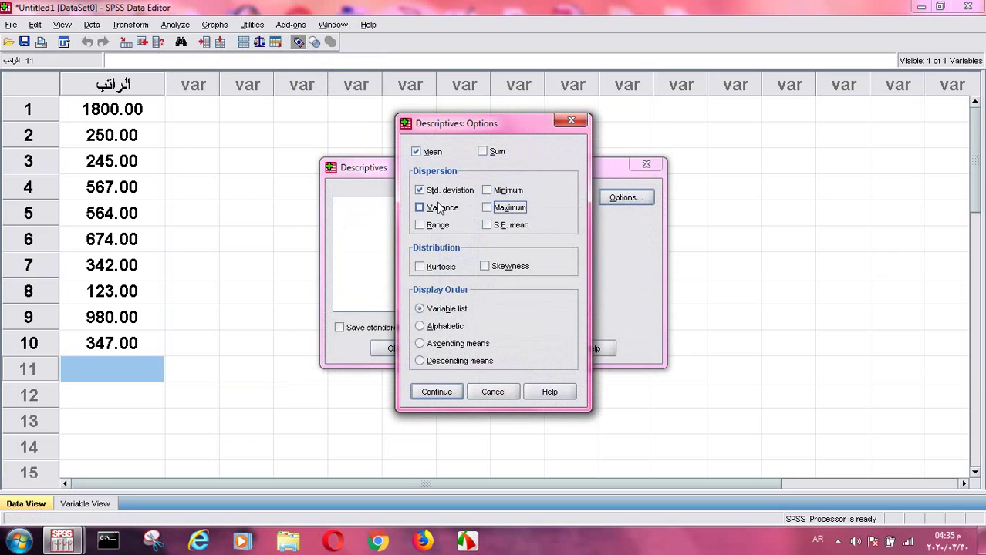
{"action": "left_click", "coordinate": [420, 190]}
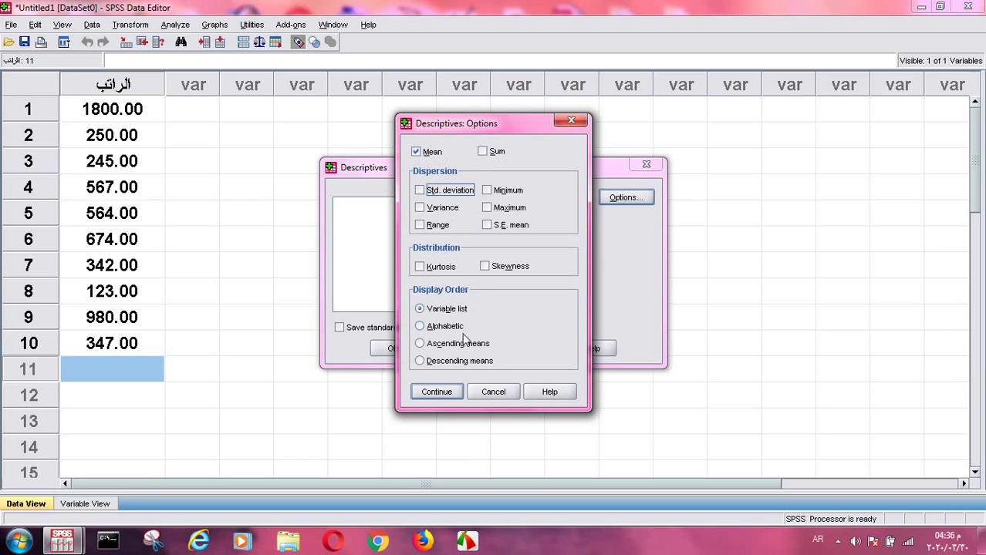
{"action": "left_click", "coordinate": [438, 392]}
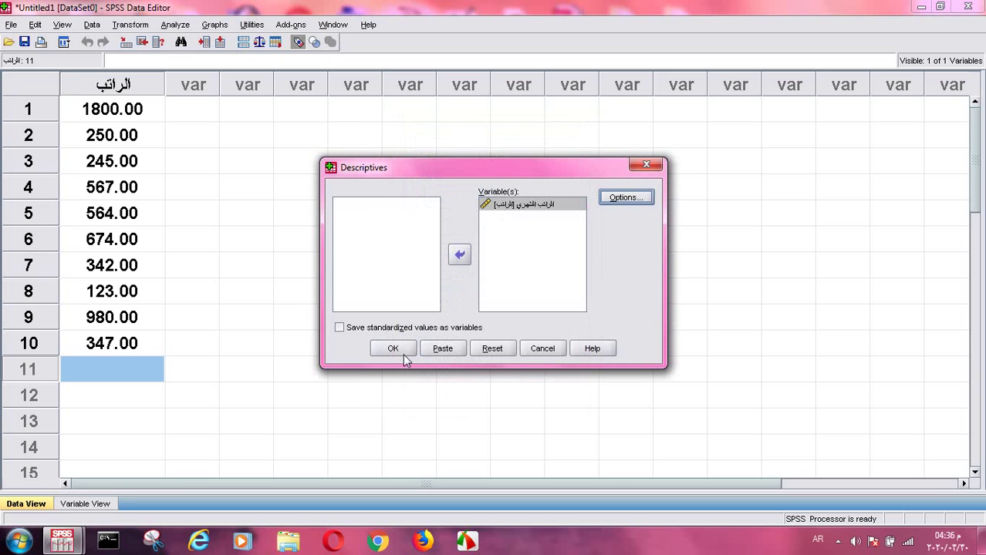
{"action": "left_click", "coordinate": [400, 351]}
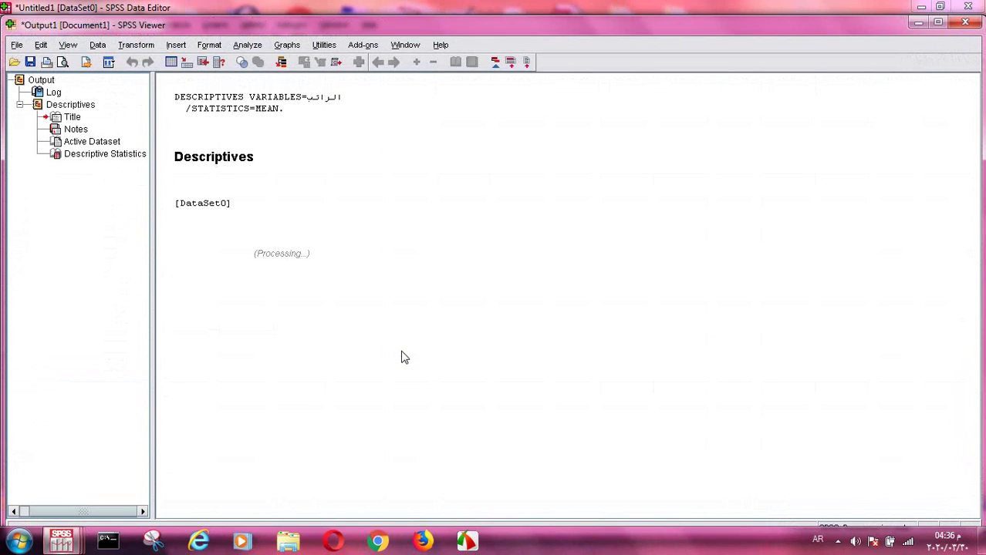